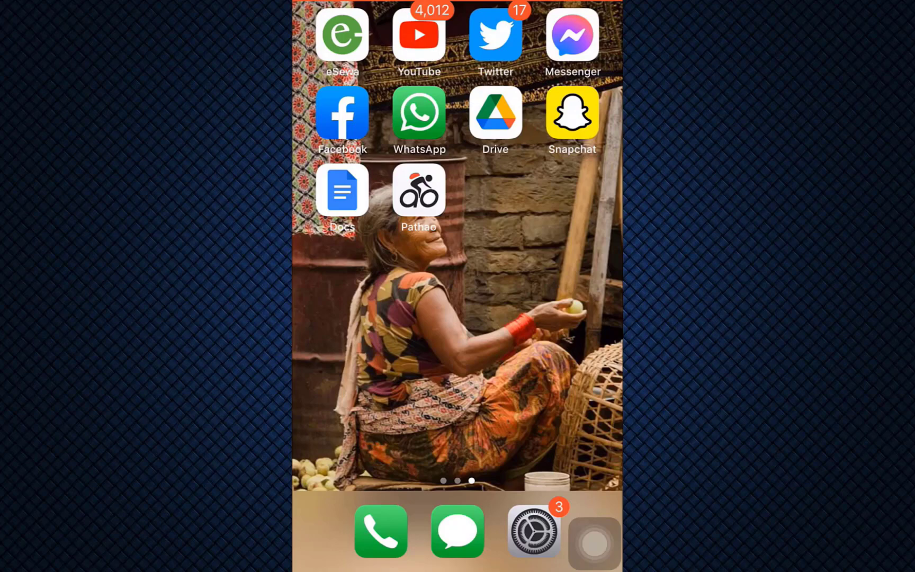
Step: Launch Snapchat and mark the university-list screenshot in Camera Roll to hide in My Eyes Only
left_click(572, 114)
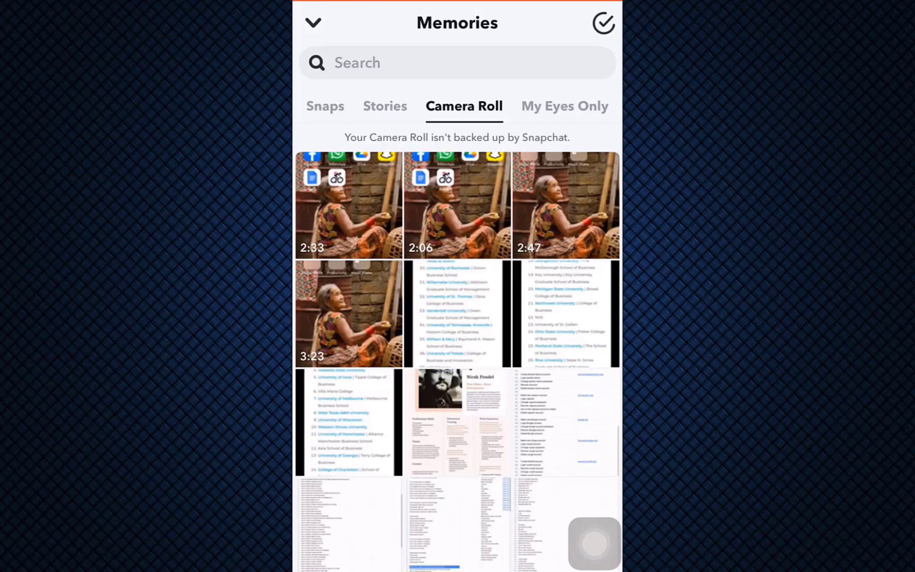
scroll(457, 343, "down", 10)
scroll(458, 343, "down", 10)
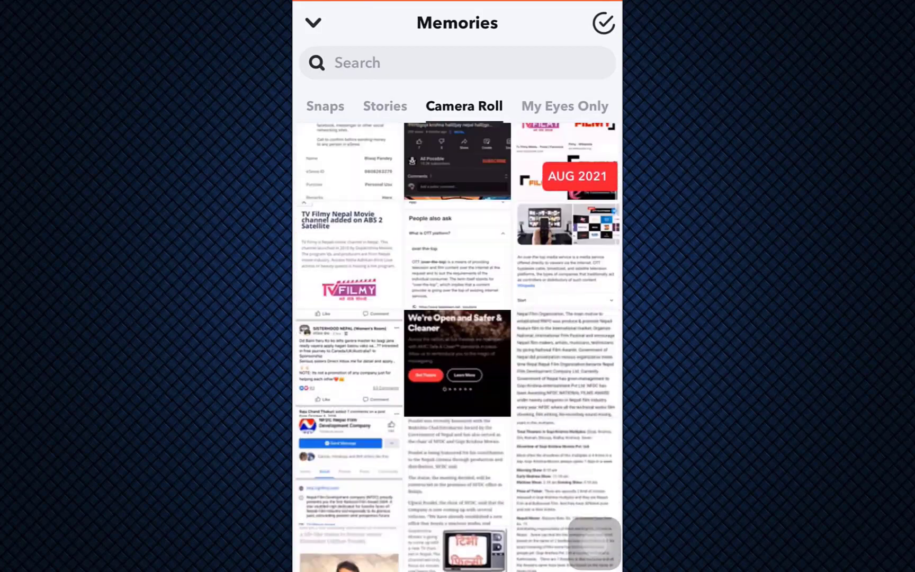
scroll(459, 343, "down", 10)
scroll(458, 344, "down", 10)
scroll(458, 344, "up", 10)
scroll(459, 343, "up", 10)
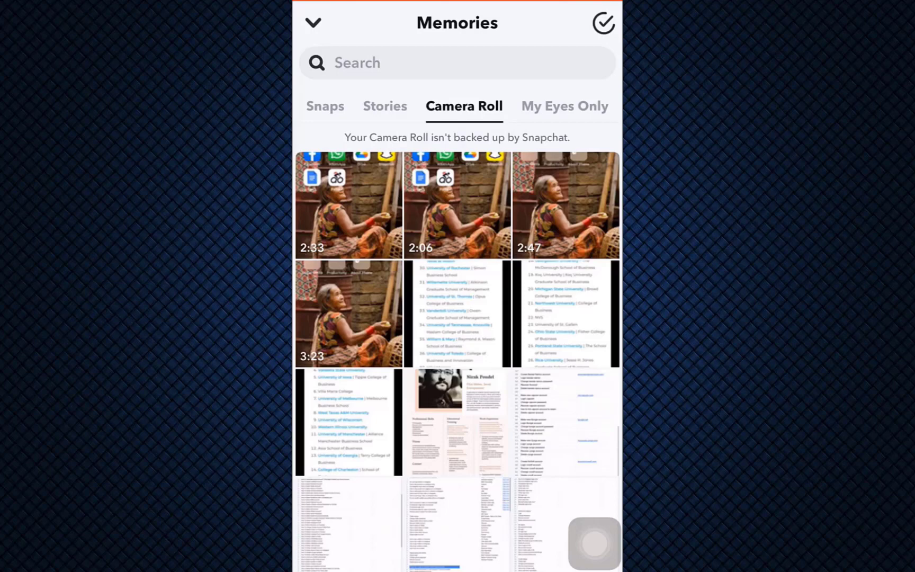
left_click(458, 313)
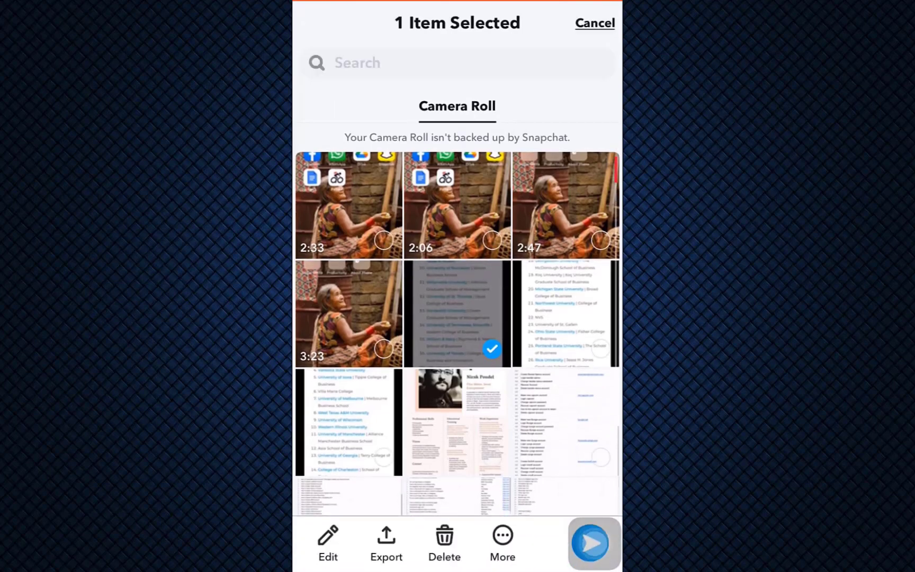
left_click(503, 542)
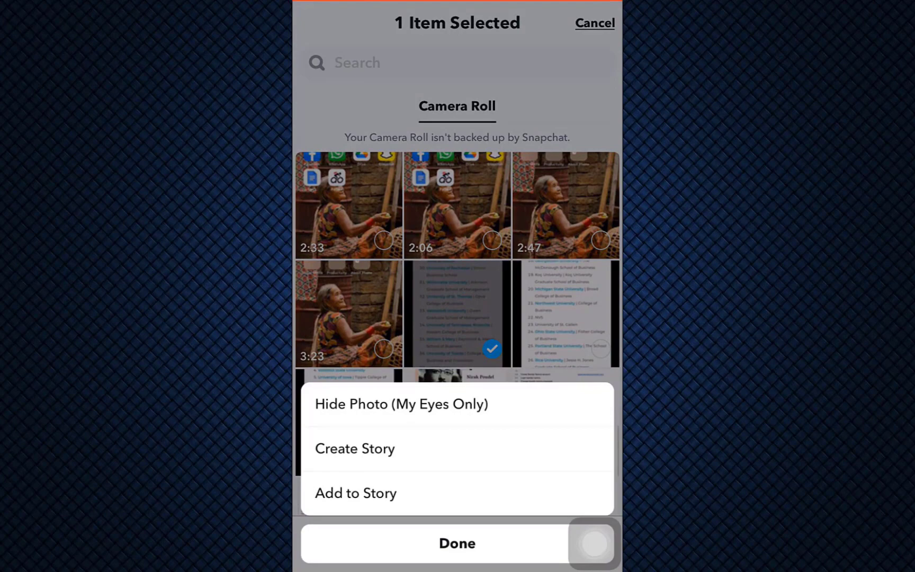
left_click(402, 404)
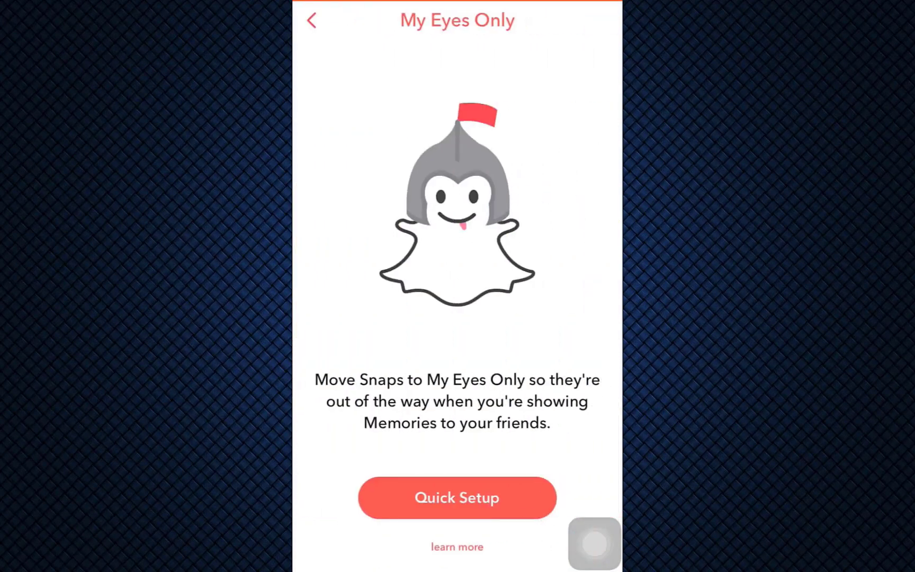
Step: Create and confirm a four-digit My Eyes Only passcode through Quick Setup
left_click(457, 498)
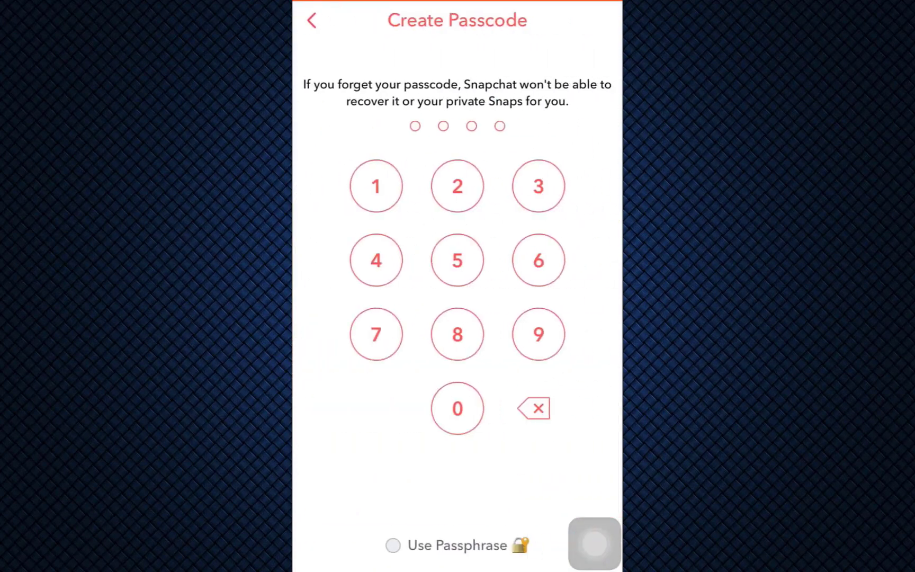
left_click(458, 187)
left_click(458, 186)
left_click(458, 187)
left_click(458, 187)
left_click(459, 409)
left_click(458, 260)
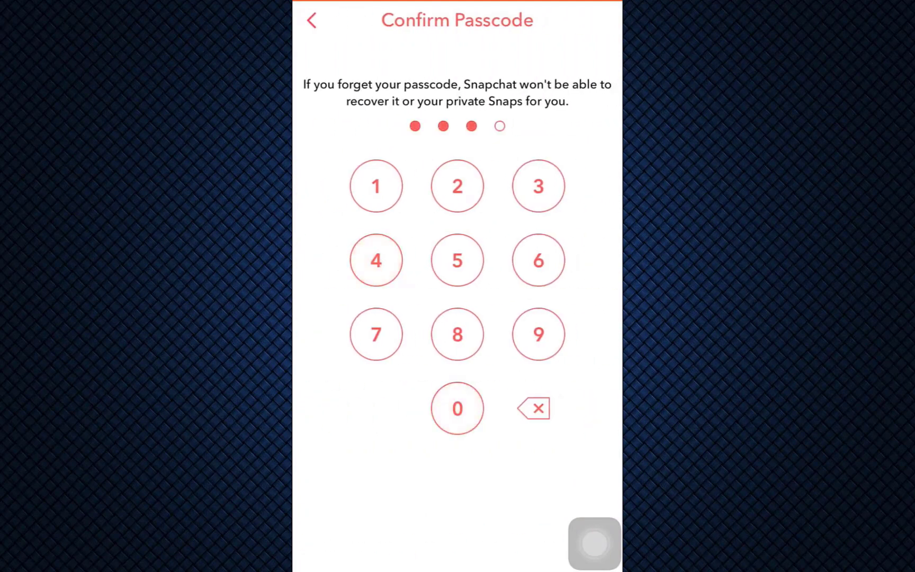
left_click(376, 260)
Step: Accept the no-recovery warning, finish setup, and move the screenshot while keeping the original
left_click(339, 378)
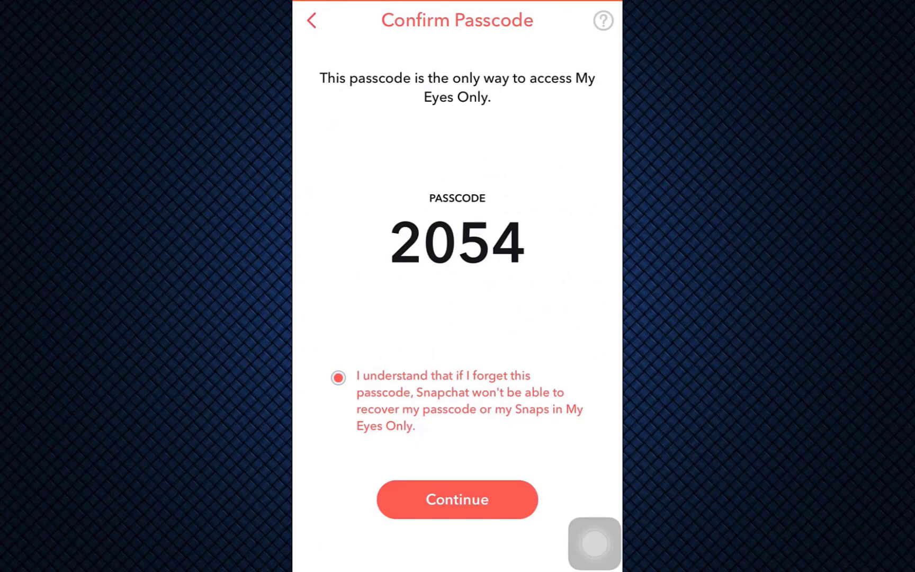
left_click(458, 499)
left_click(458, 499)
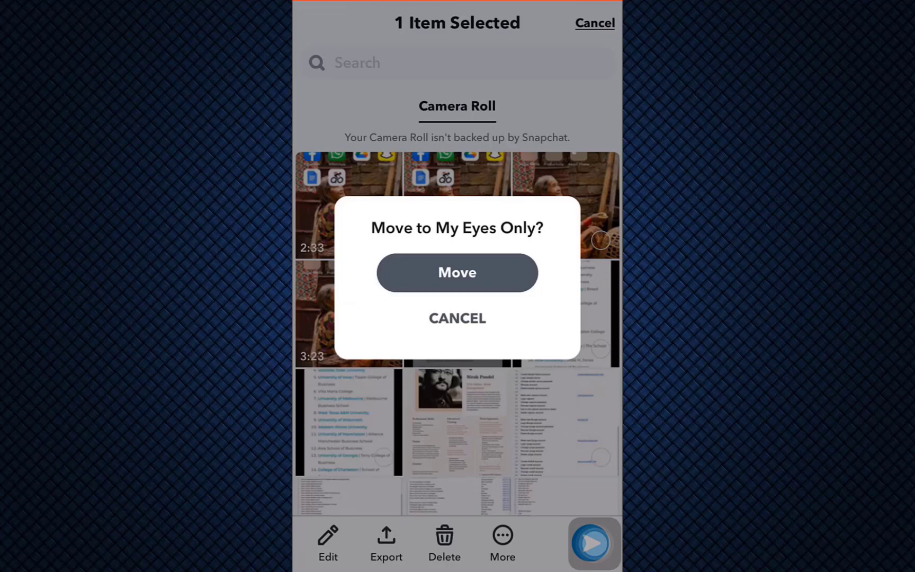
left_click(457, 272)
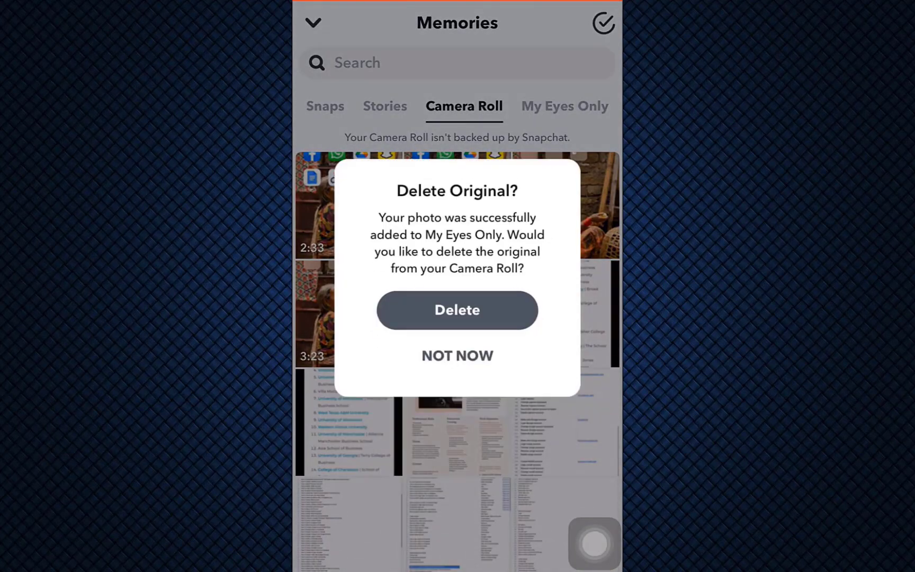
left_click(456, 356)
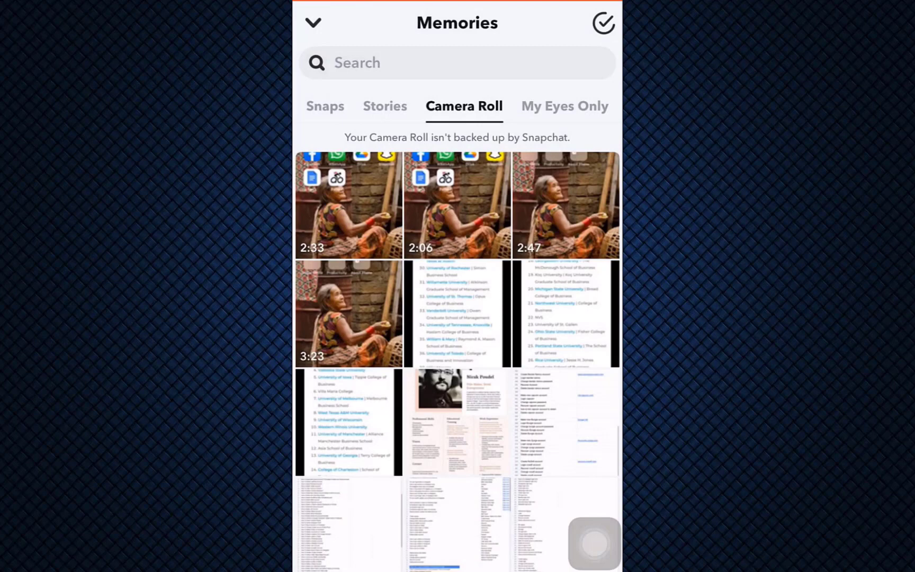
left_click(565, 105)
left_click(458, 211)
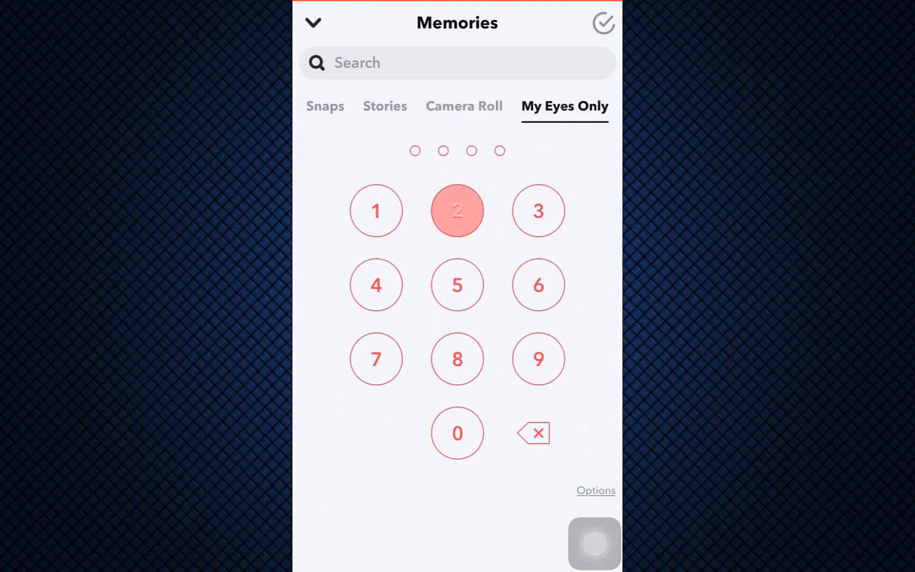
left_click(459, 286)
left_click(376, 286)
left_click(376, 285)
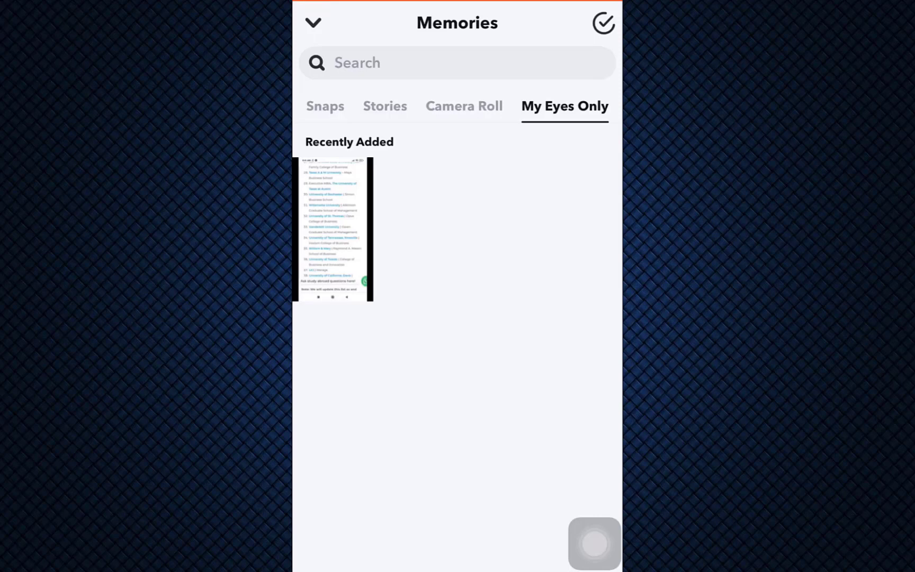
left_click(465, 106)
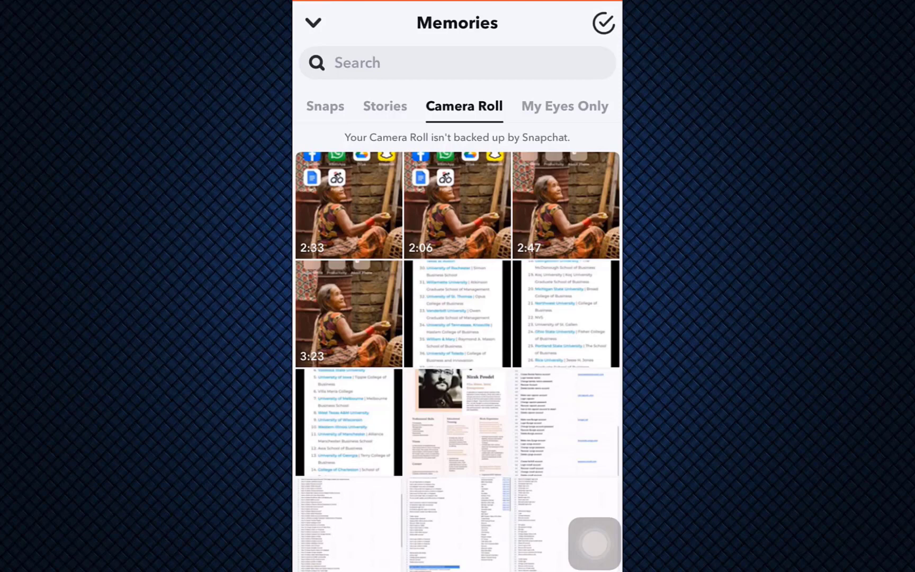
Step: Leave Memories for the camera and reach Settings through the Bitmoji profile page
left_click(313, 22)
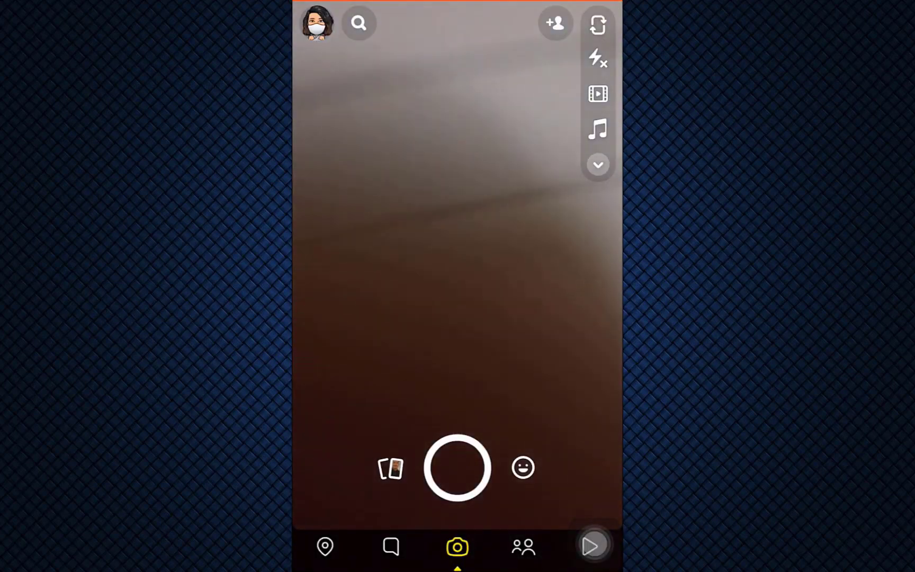
left_click(318, 22)
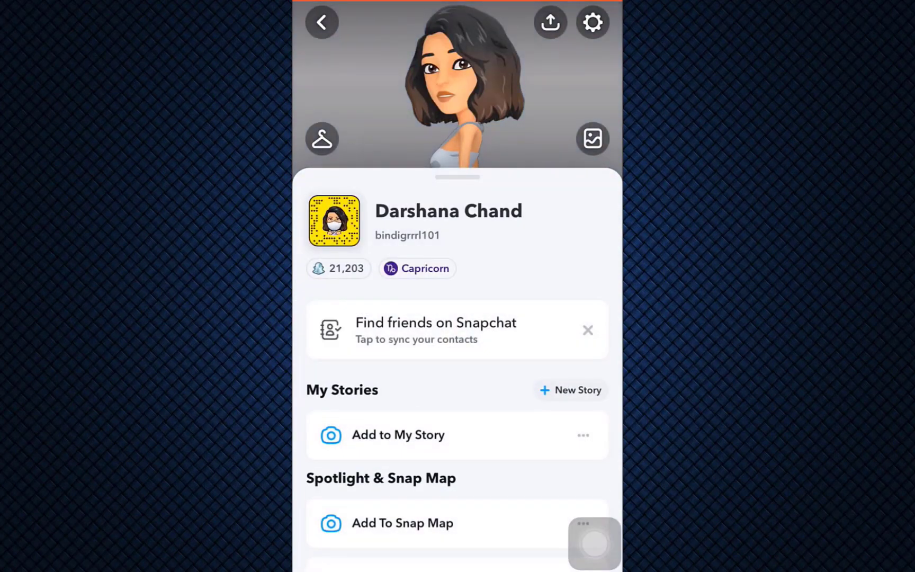
left_click(593, 22)
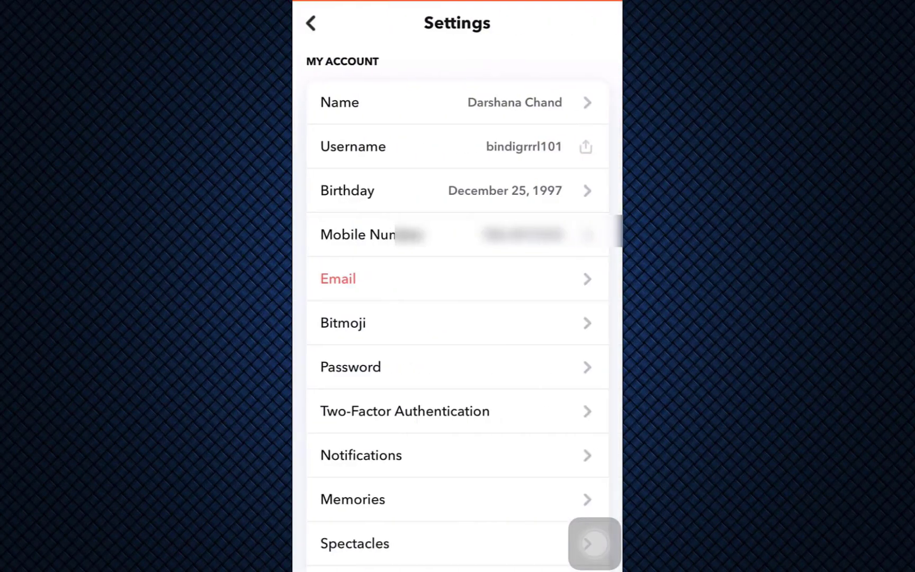
scroll(458, 322, "down", 10)
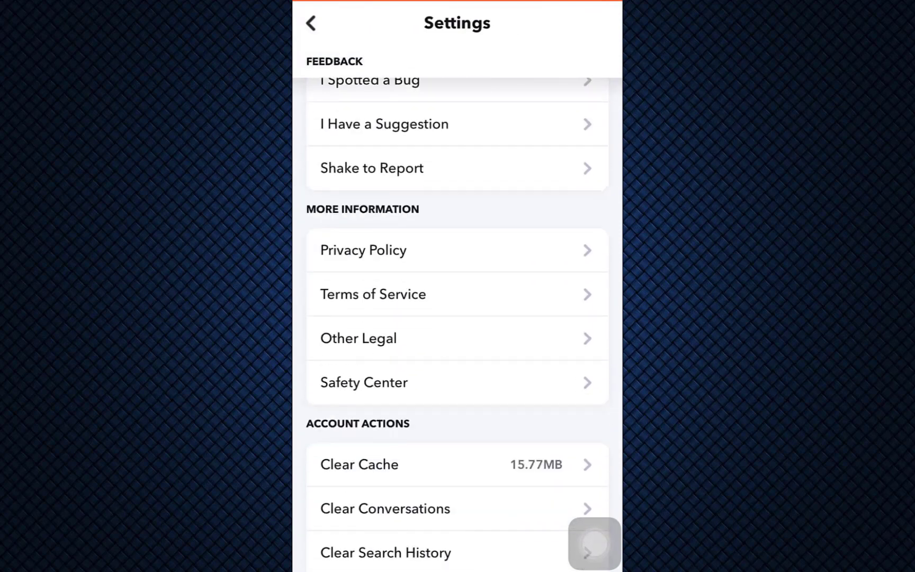
scroll(457, 322, "down", 3)
Step: Clear all of Snapchat's cached data and acknowledge the restart prompt
left_click(458, 250)
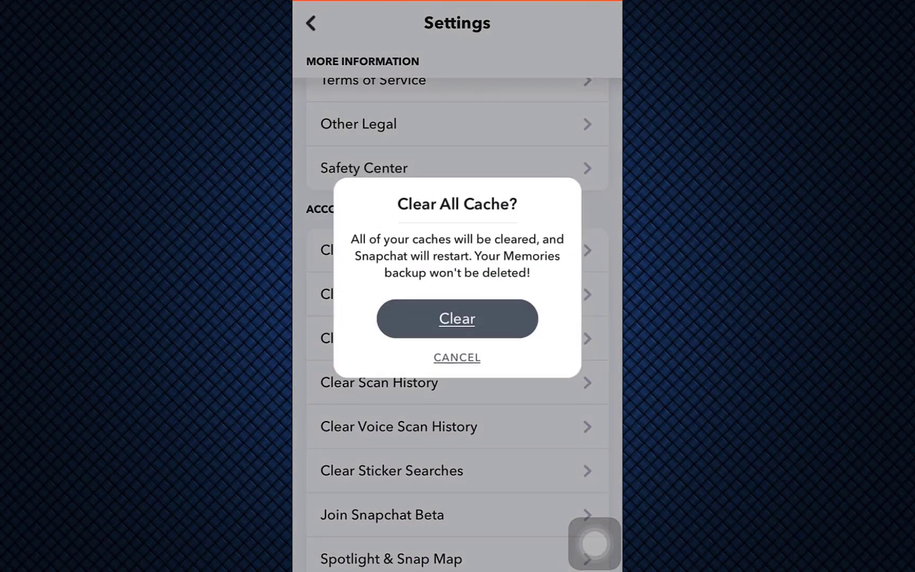
left_click(458, 318)
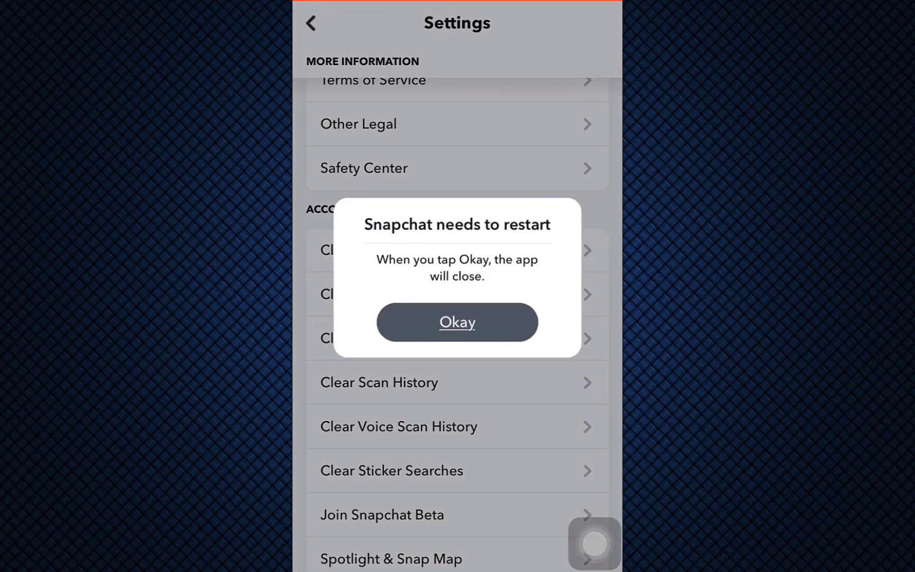
left_click(457, 321)
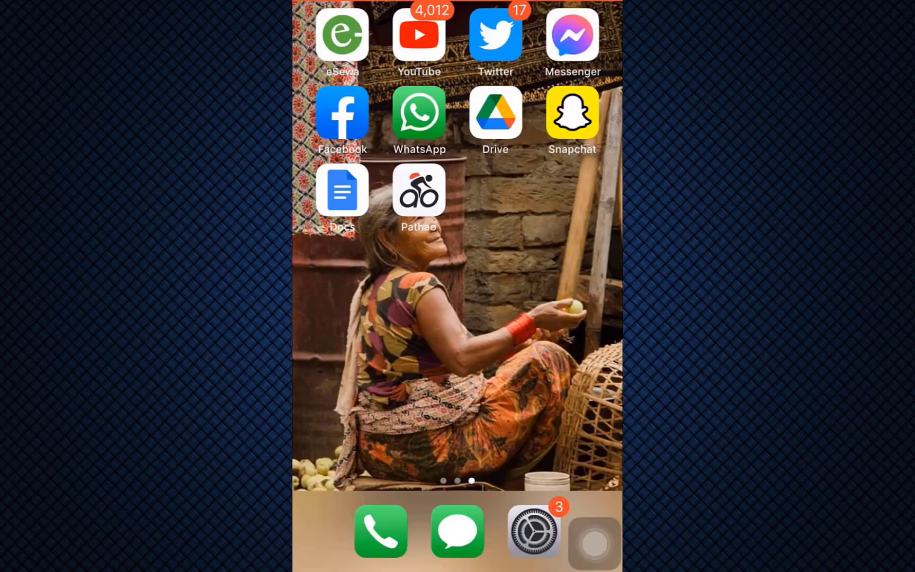